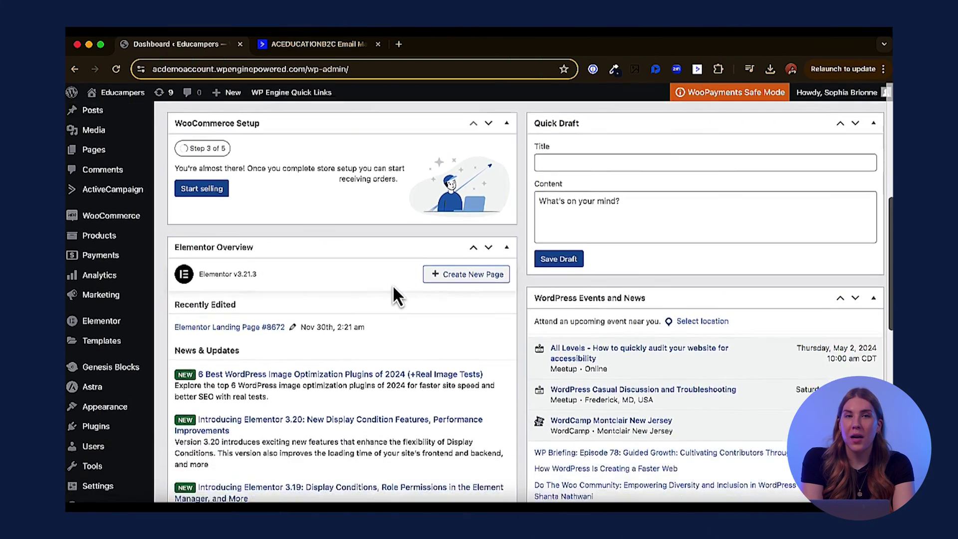
scroll(392, 295, "down", 1)
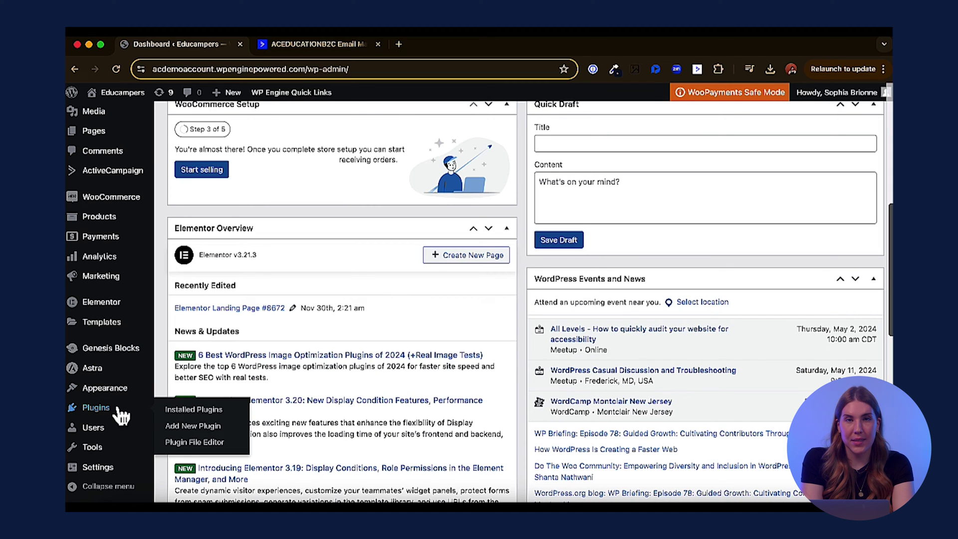
- Find the ActiveCampaign plugin in the plugin directory, then install and activate it
left_click(170, 431)
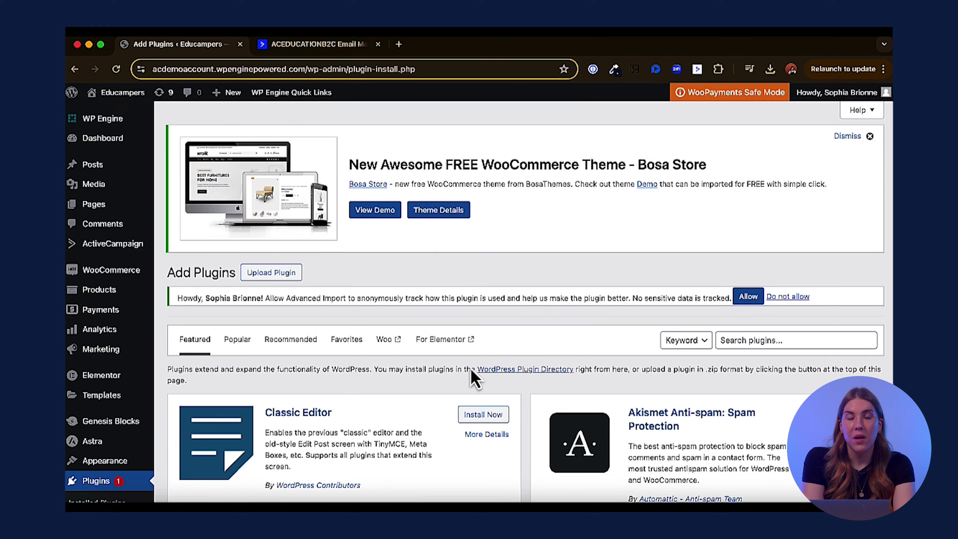
left_click(756, 340)
type("ActiveCampaign")
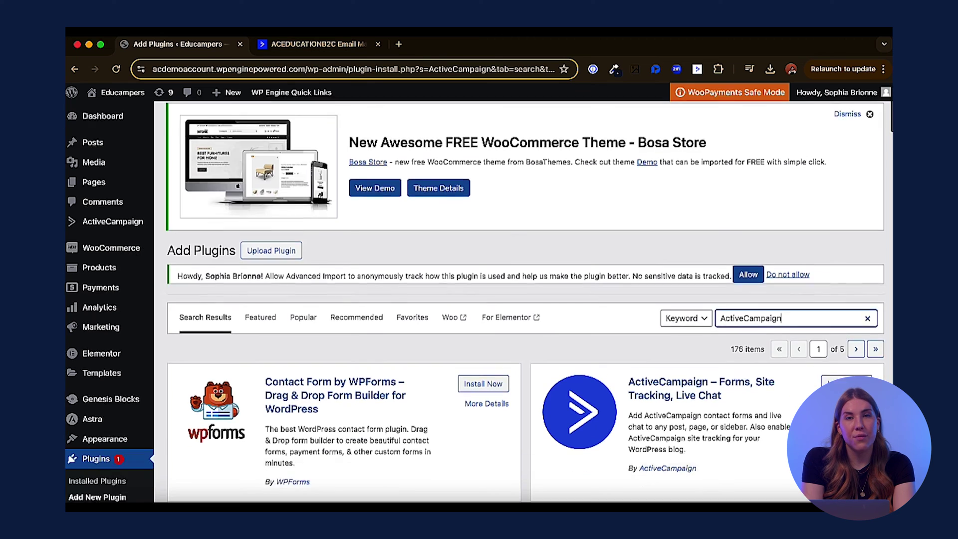
scroll(824, 389, "down", 2)
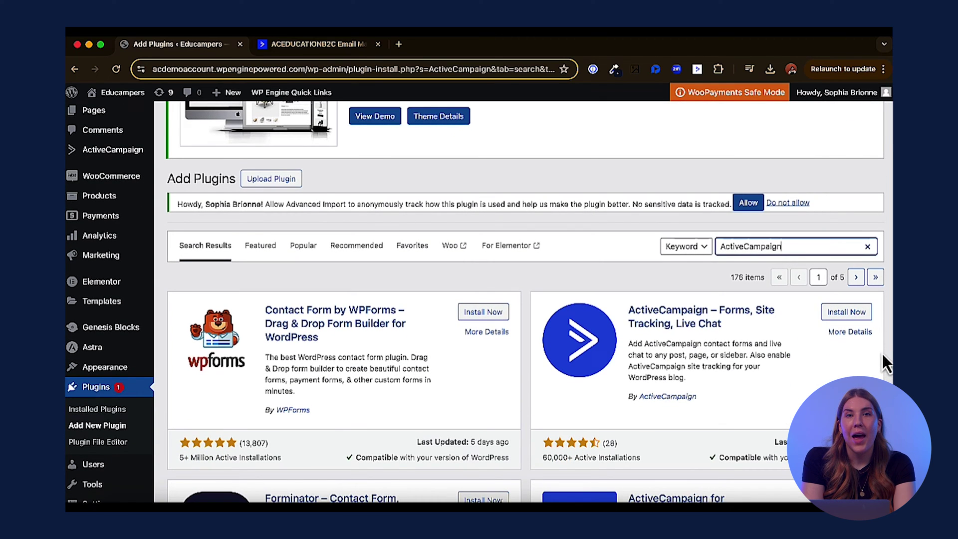
left_click(858, 316)
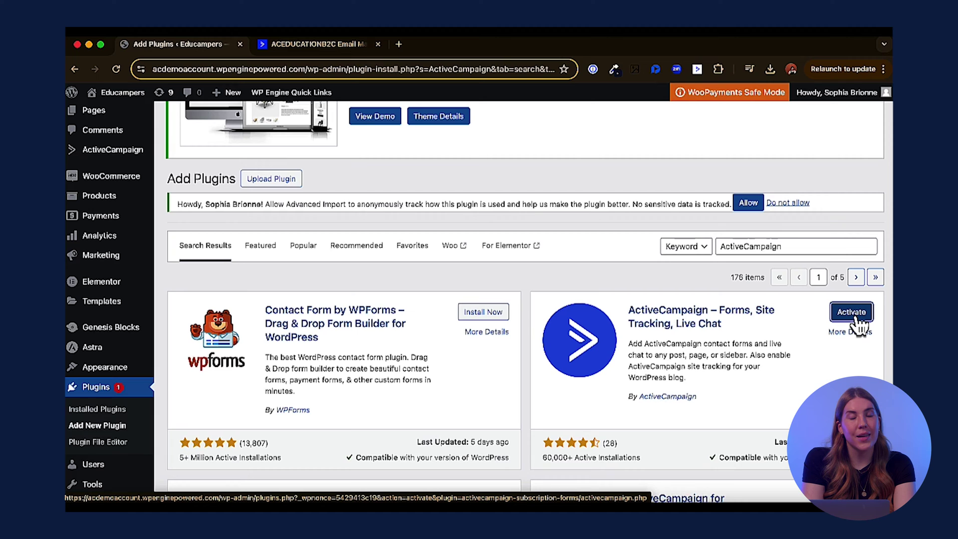
left_click(859, 324)
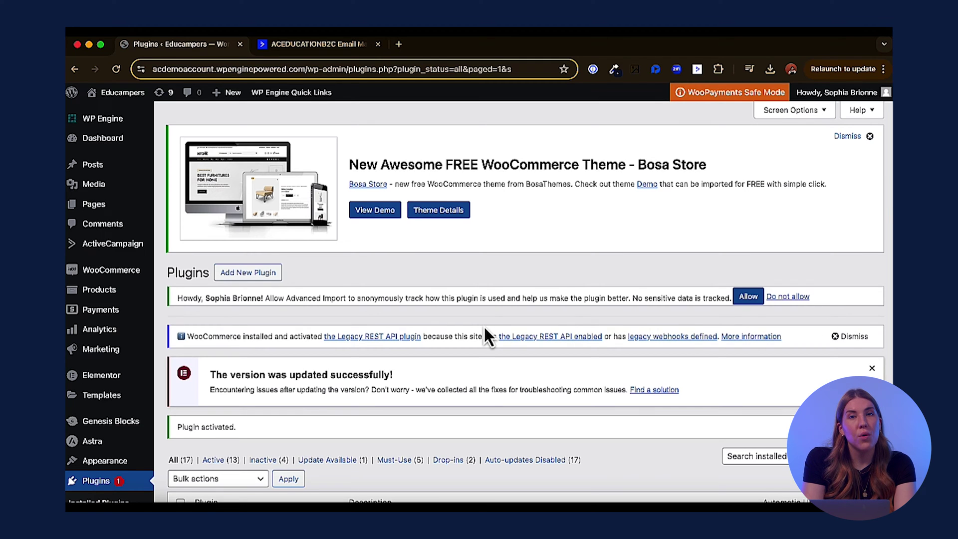
scroll(484, 337, "down", 3)
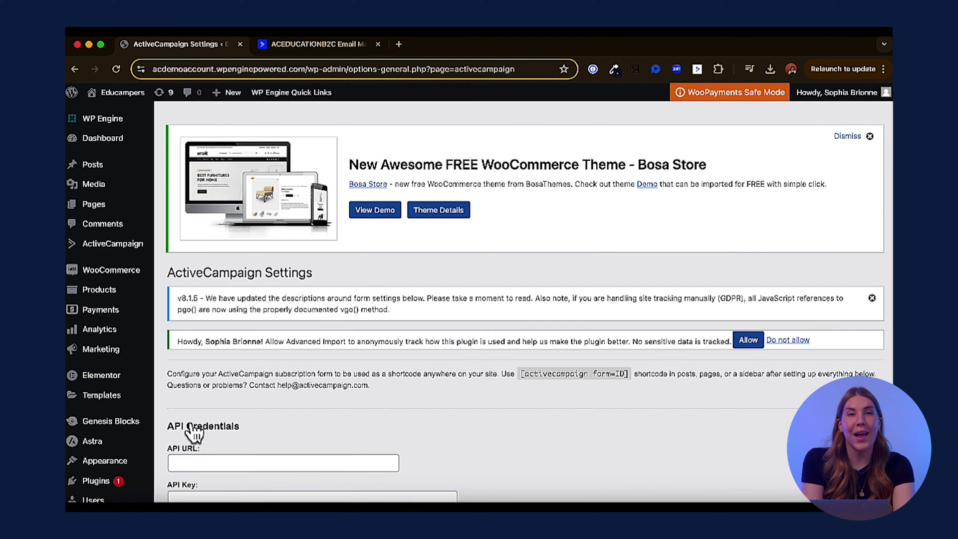
scroll(194, 434, "down", 3)
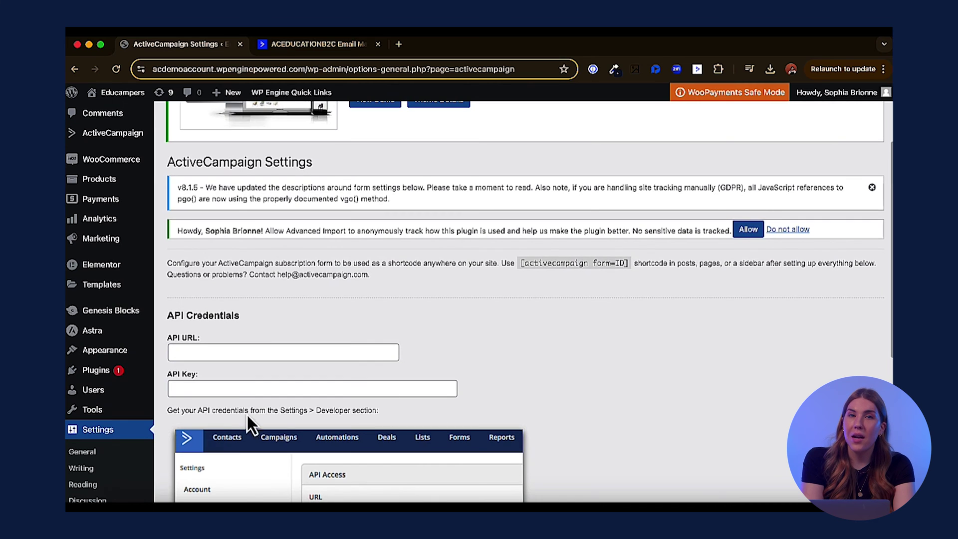
scroll(536, 389, "down", 2)
scroll(536, 389, "down", 2)
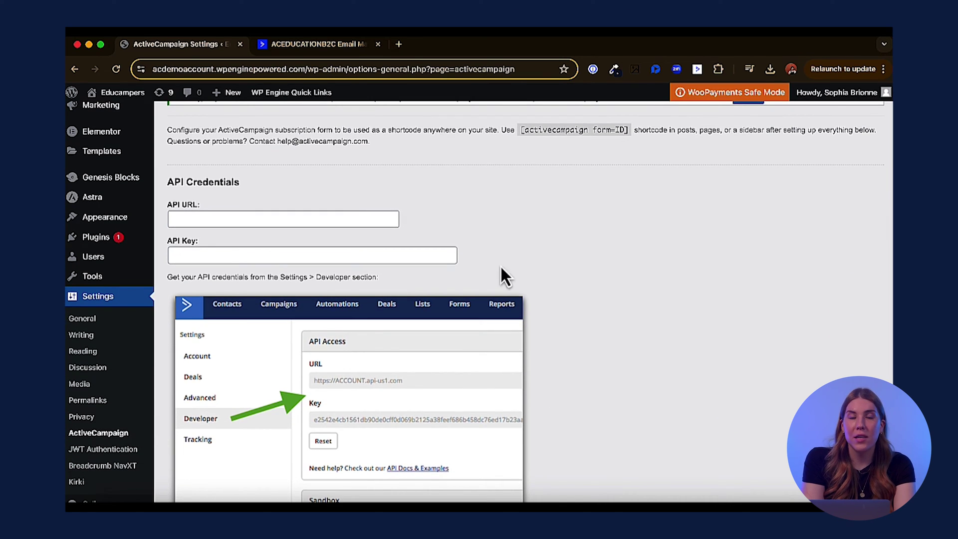
- Copy the API URL from ActiveCampaign's Developer settings into the plugin's API URL field
left_click(349, 46)
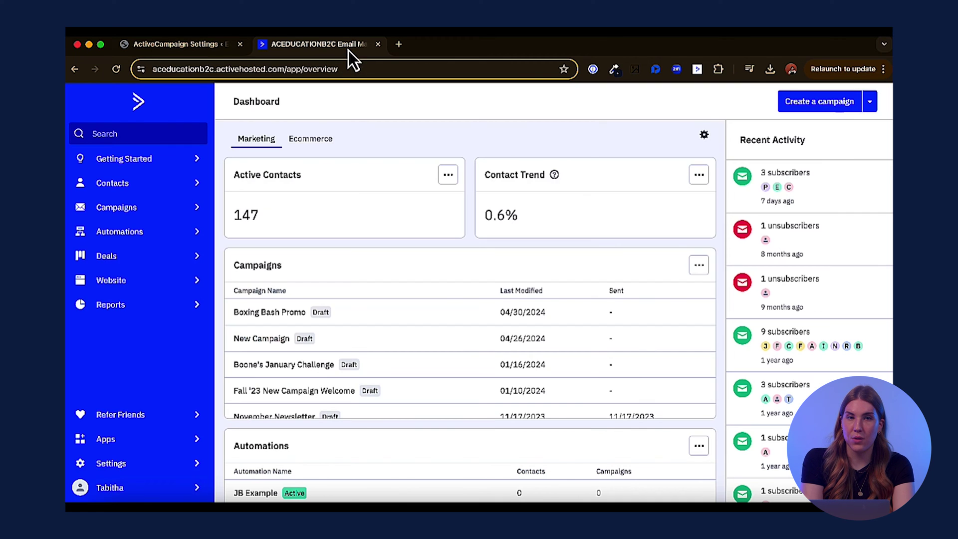
left_click(182, 472)
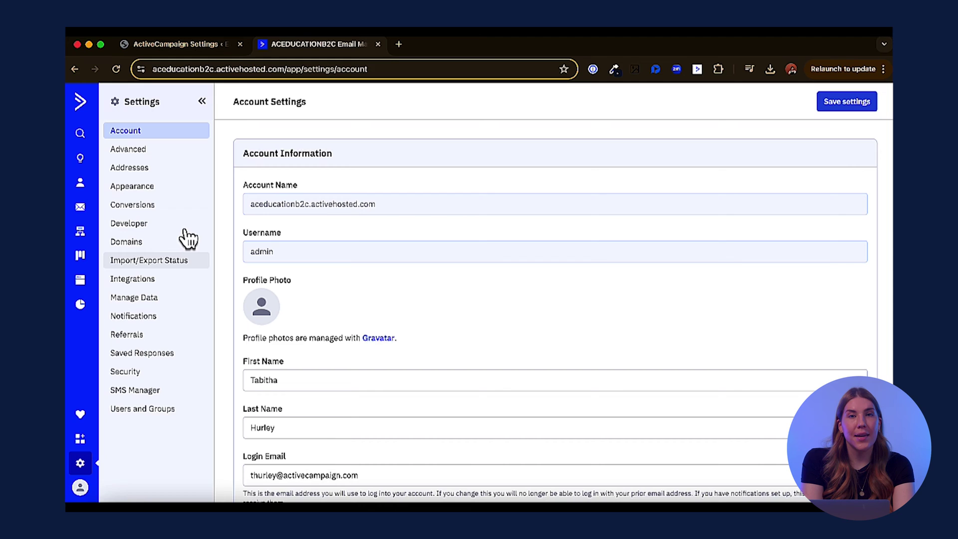
left_click(173, 228)
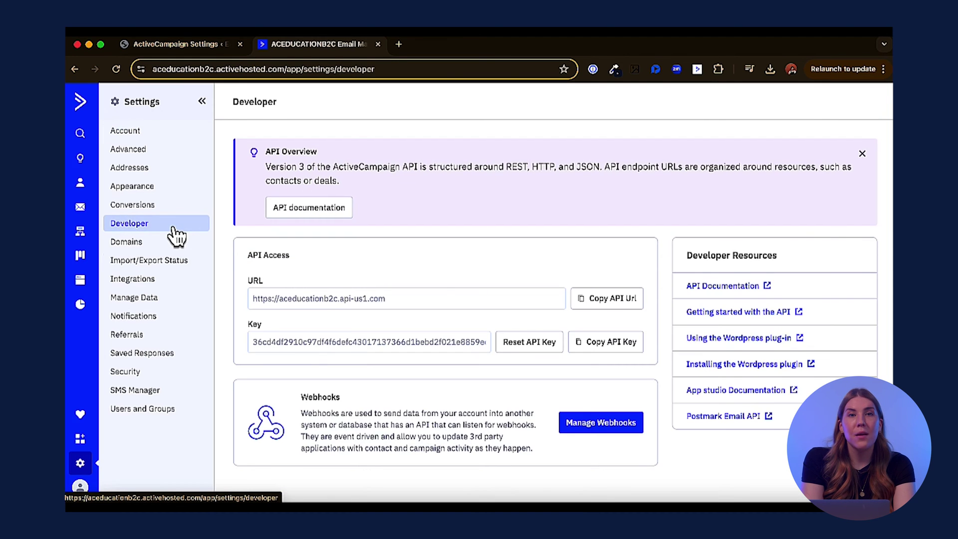
left_click(608, 300)
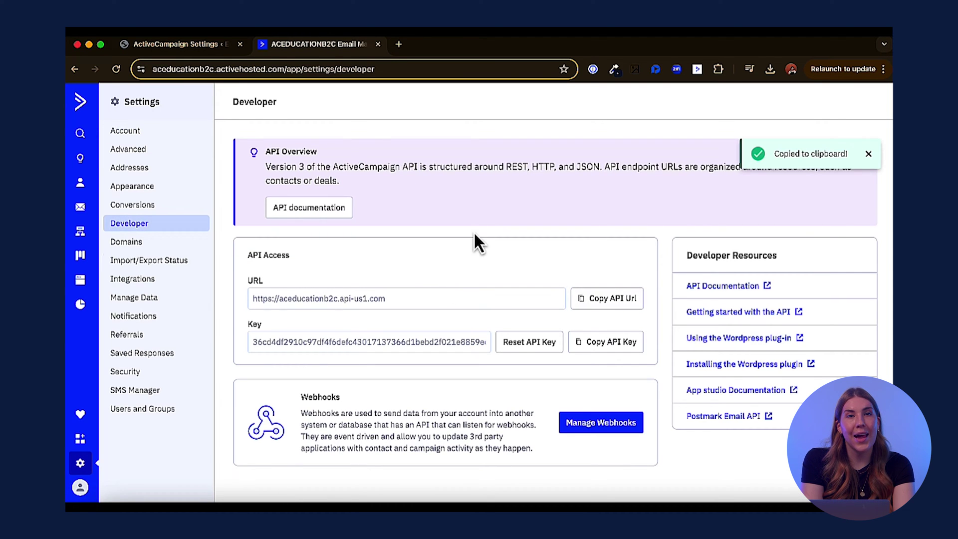
left_click(174, 47)
left_click(340, 217)
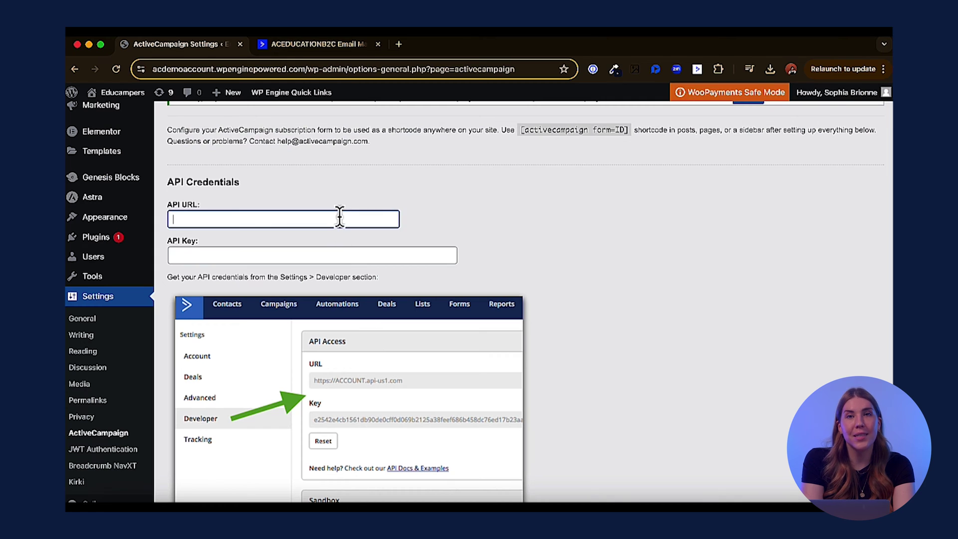
key("super+v")
- Copy the ActiveCampaign API key into the plugin's API Key field
left_click(306, 45)
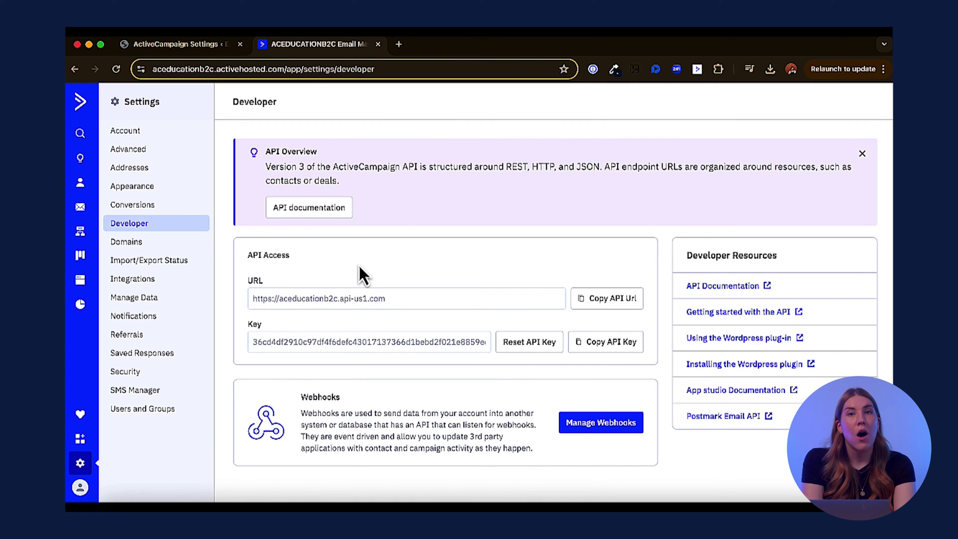
left_click(608, 343)
left_click(217, 46)
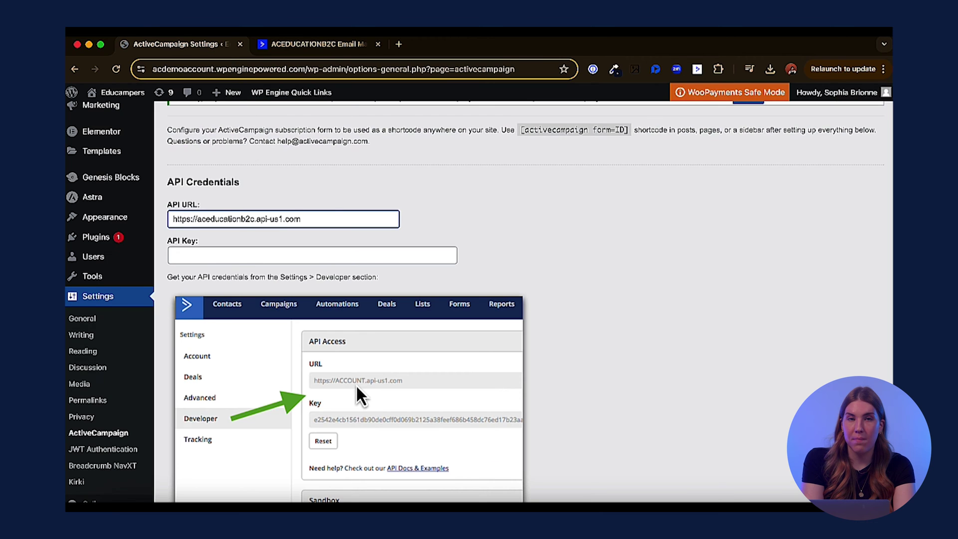
left_click(304, 253)
key("super+v")
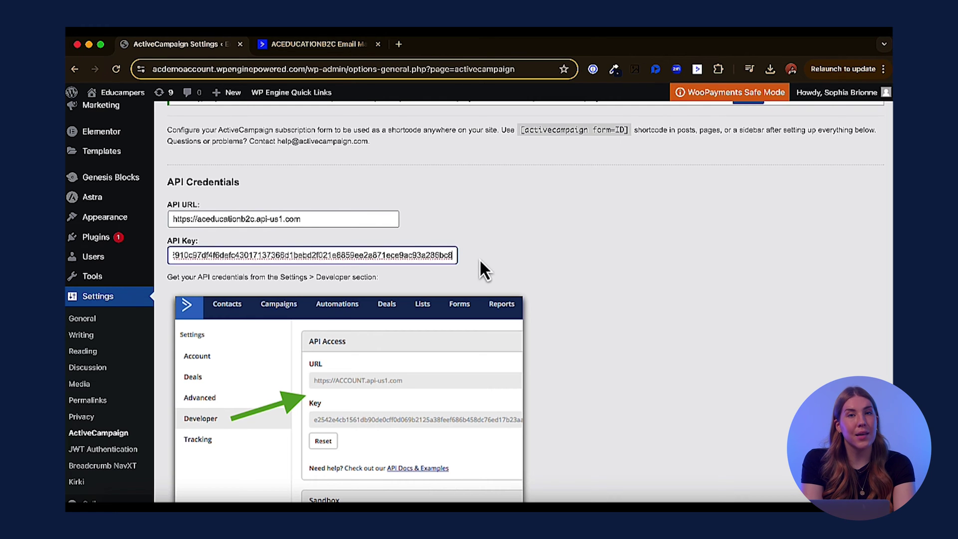
scroll(516, 285, "down", 5)
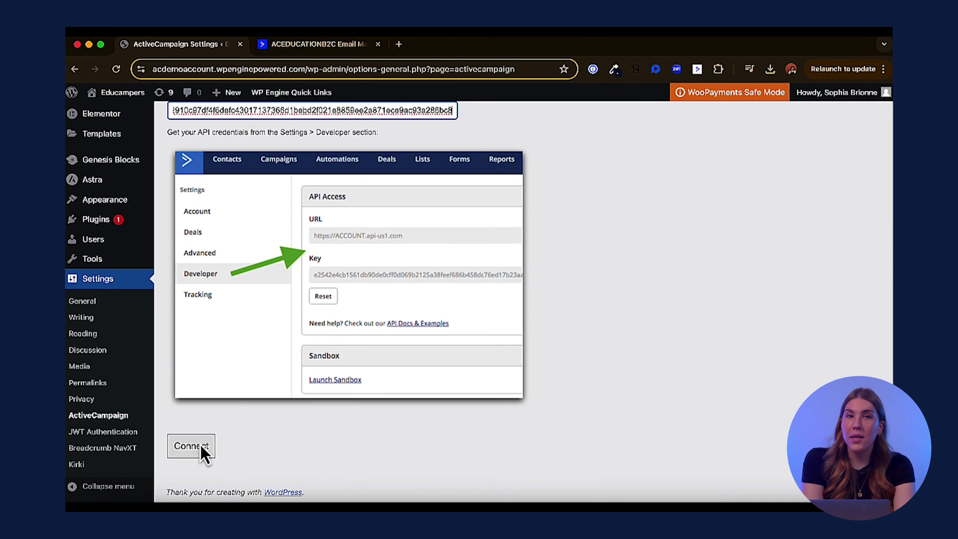
- Connect the plugin with the entered credentials and enable the New Program Enrollment form
left_click(200, 443)
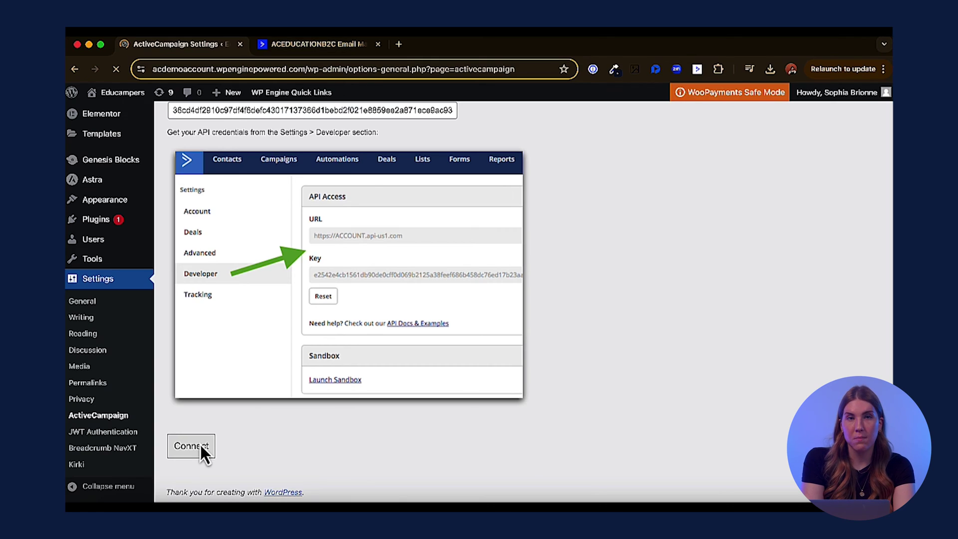
scroll(200, 446, "down", 5)
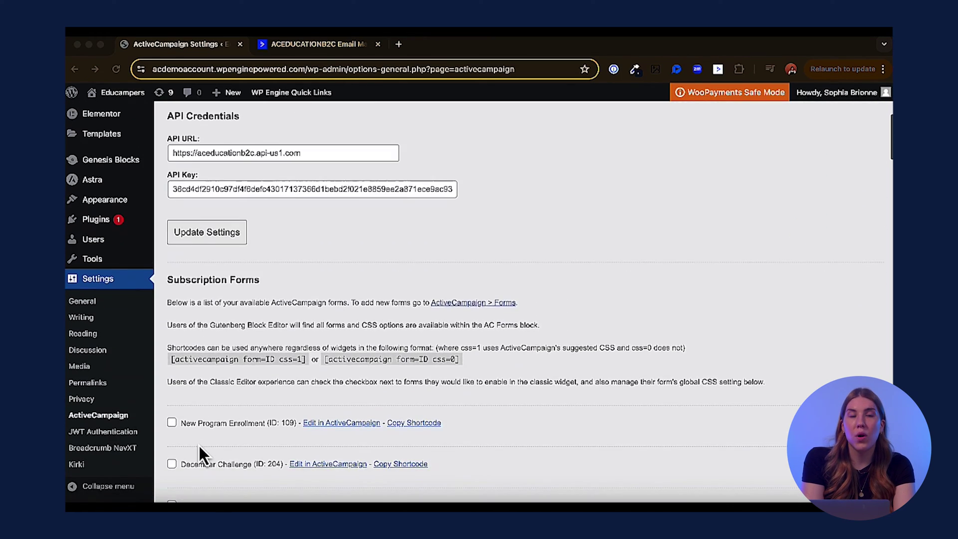
scroll(199, 444, "down", 3)
scroll(199, 447, "down", 1)
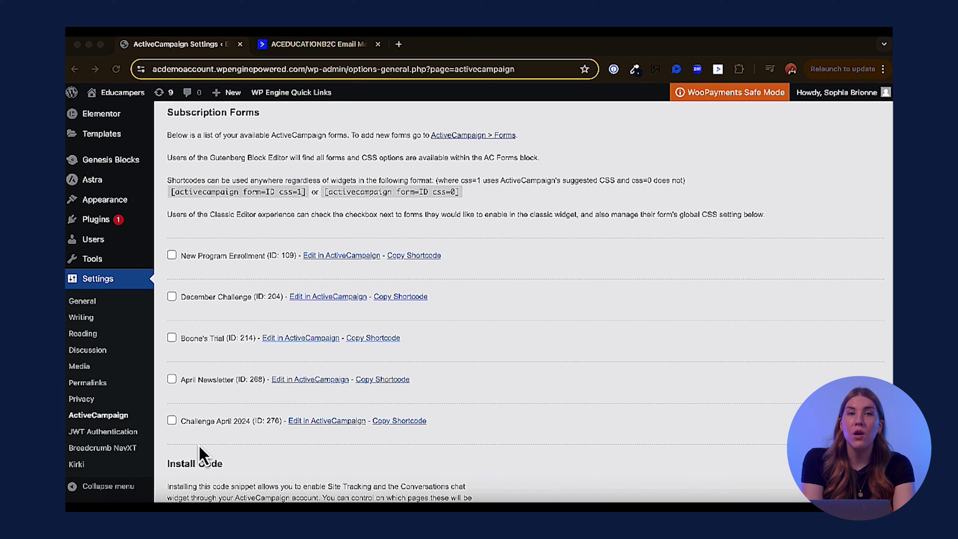
scroll(199, 445, "down", 1)
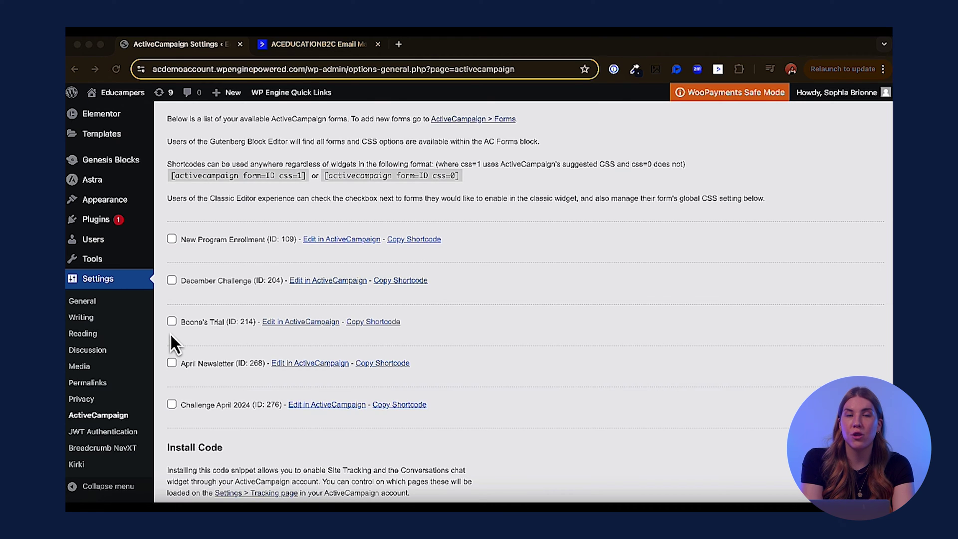
left_click(171, 241)
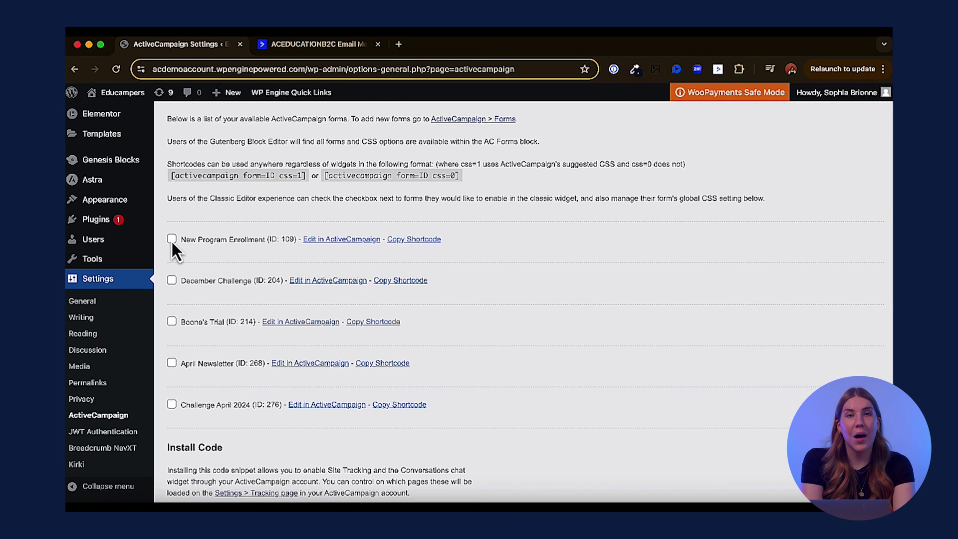
left_click(171, 240)
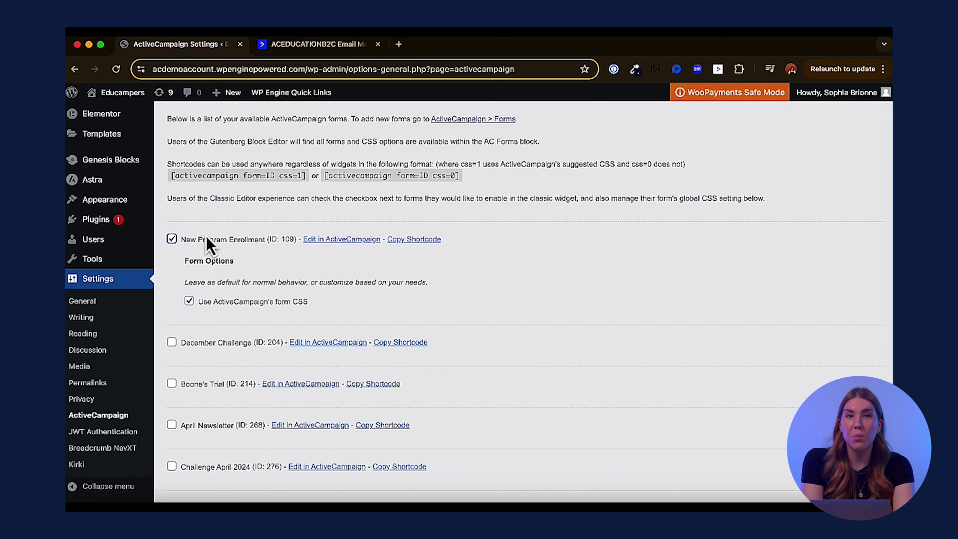
scroll(206, 236, "down", 3)
scroll(206, 236, "down", 1)
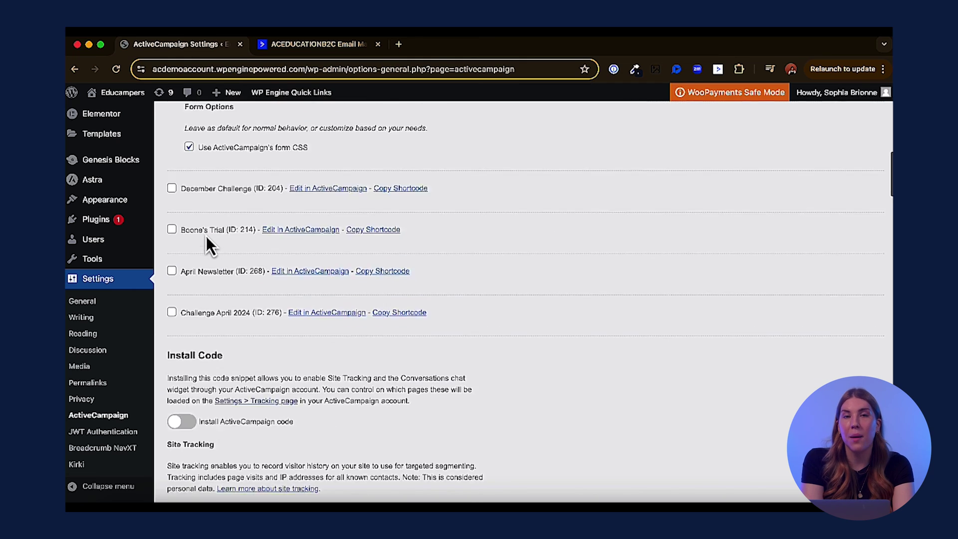
scroll(206, 236, "down", 3)
scroll(206, 236, "down", 1)
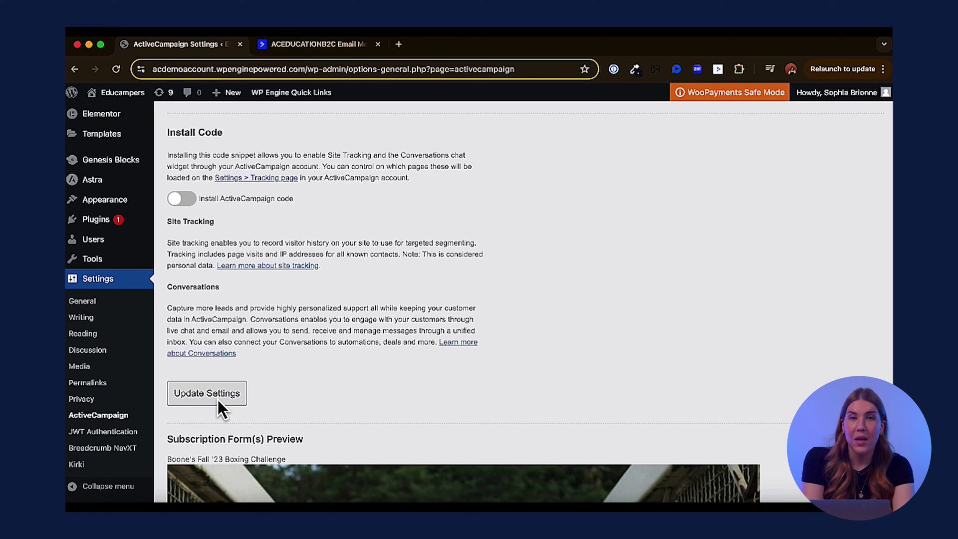
scroll(125, 332, "up", 1)
scroll(126, 333, "up", 2)
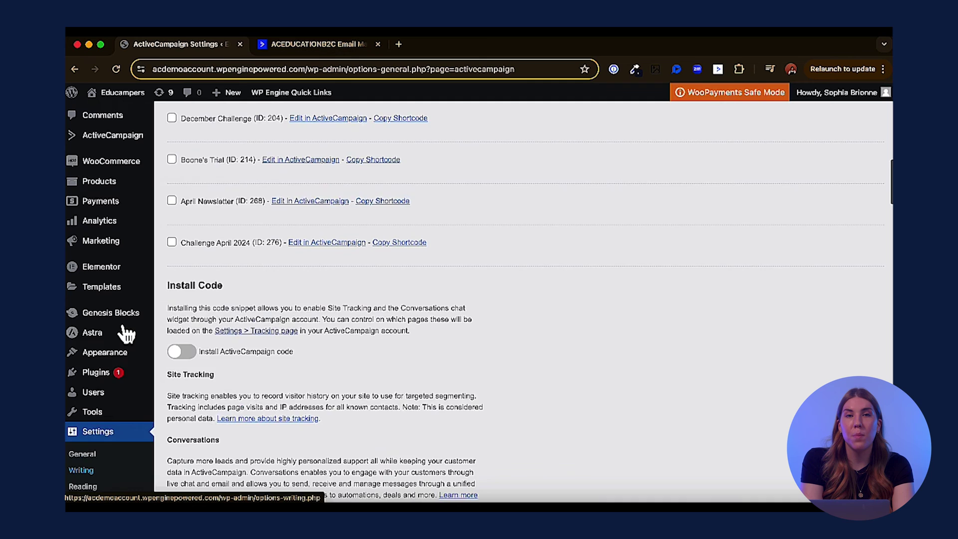
scroll(125, 333, "up", 2)
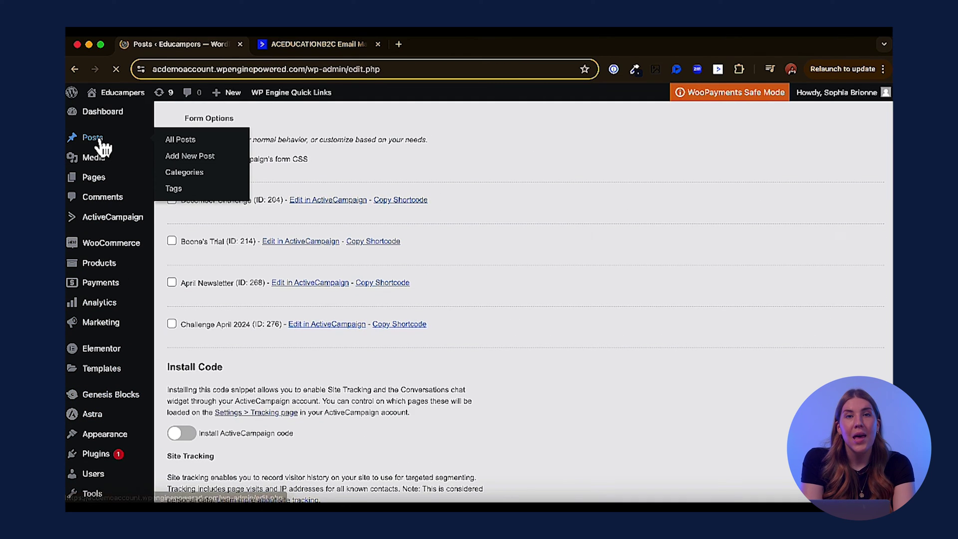
scroll(278, 274, "down", 1)
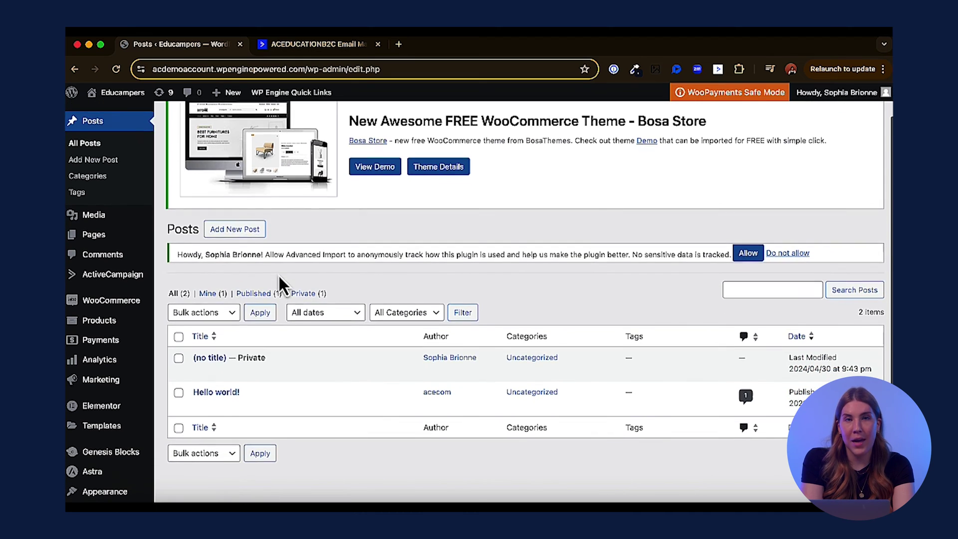
- Add an AC Forms block set to New Program Enrollment in the untitled private post
left_click(210, 358)
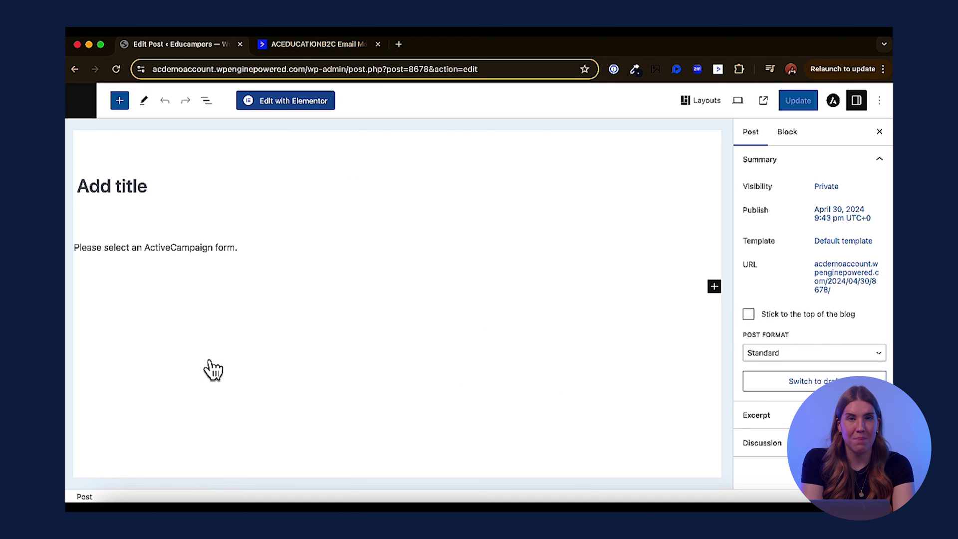
left_click(715, 287)
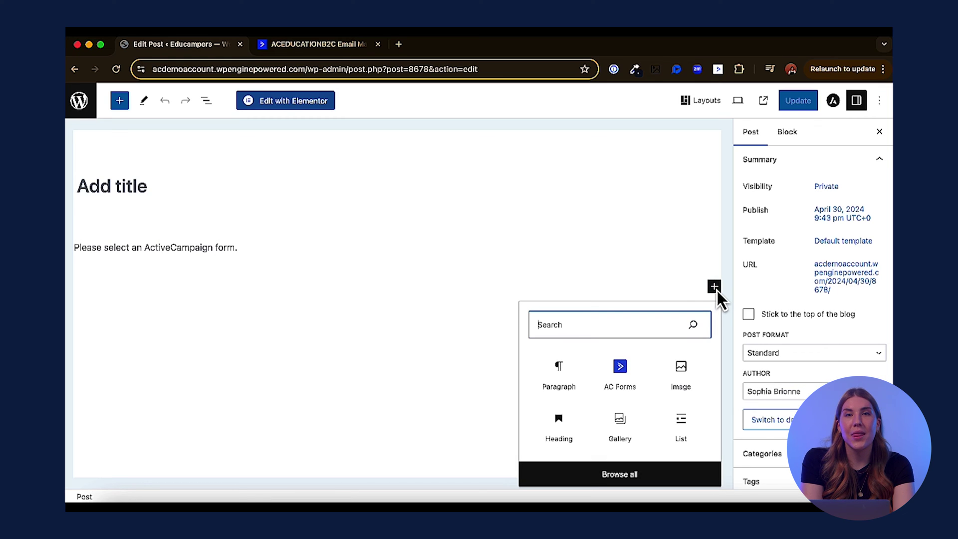
left_click(622, 379)
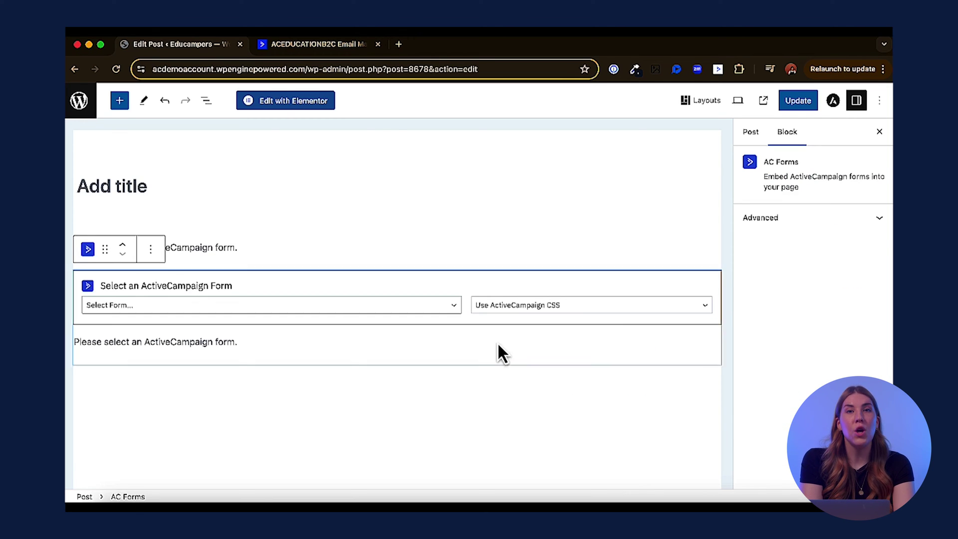
left_click(453, 306)
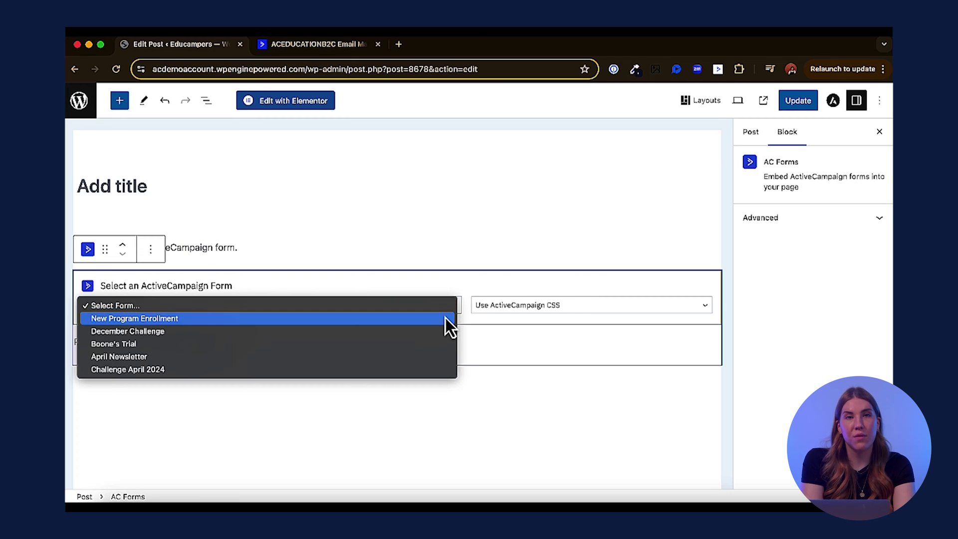
left_click(445, 318)
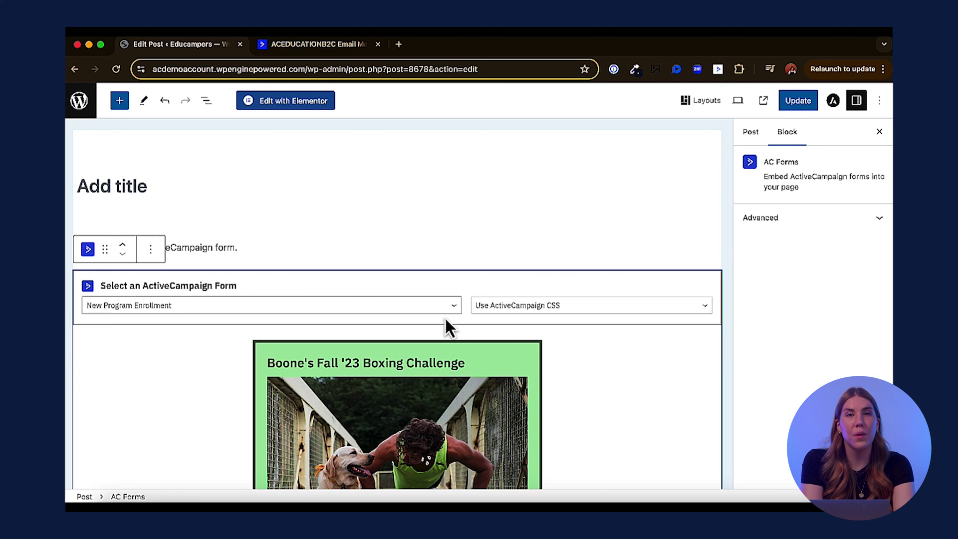
scroll(445, 318, "down", 3)
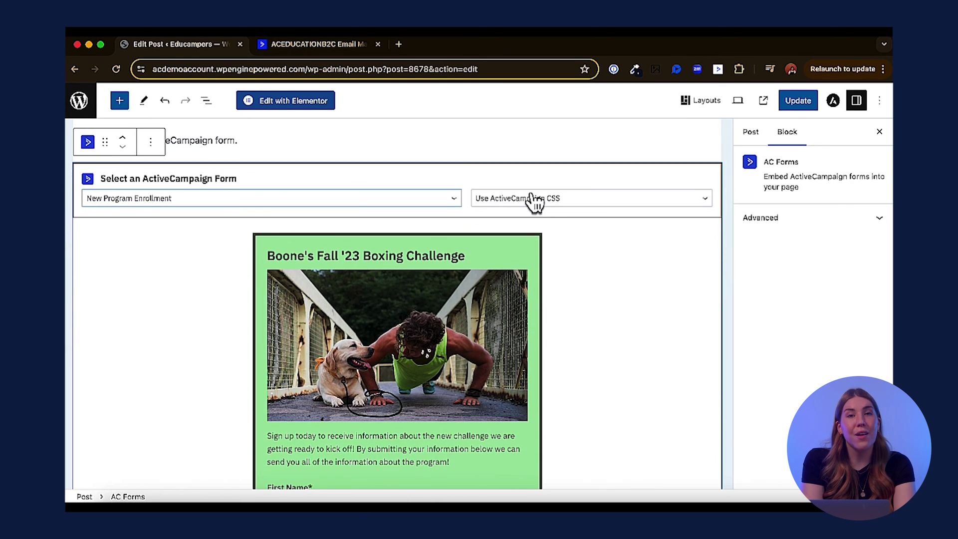
scroll(533, 201, "down", 2)
scroll(533, 200, "down", 3)
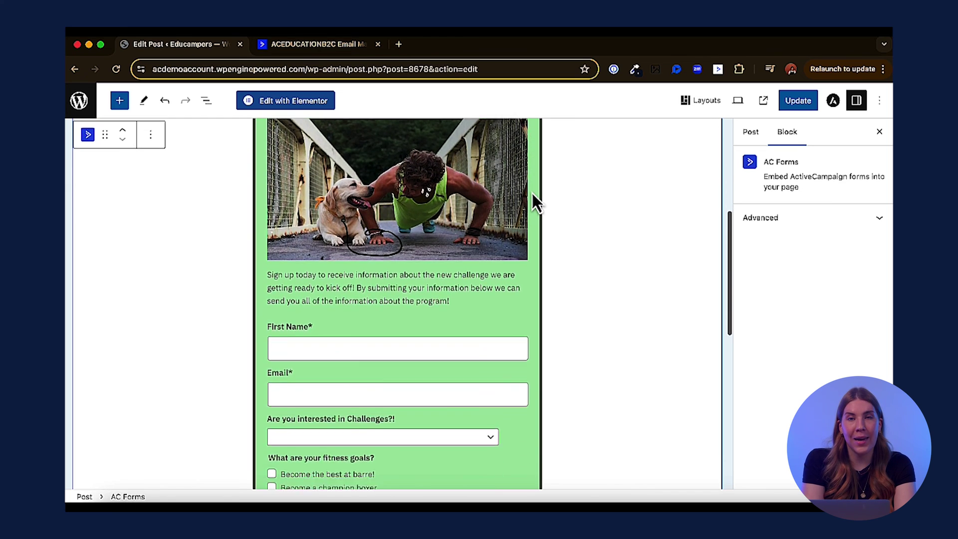
scroll(532, 201, "down", 3)
scroll(532, 201, "down", 1)
scroll(532, 201, "down", 1)
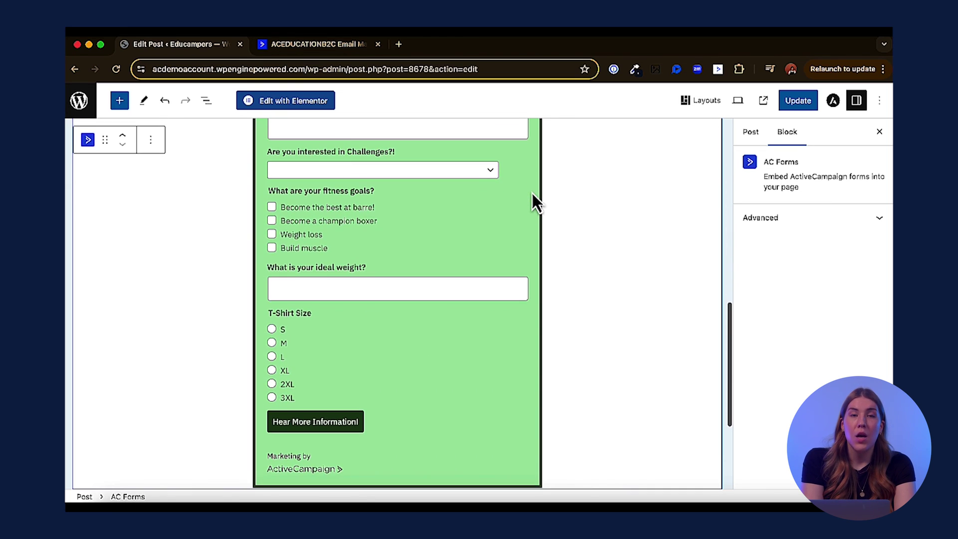
scroll(532, 200, "up", 2)
scroll(532, 201, "up", 1)
scroll(533, 201, "up", 1)
scroll(532, 201, "up", 2)
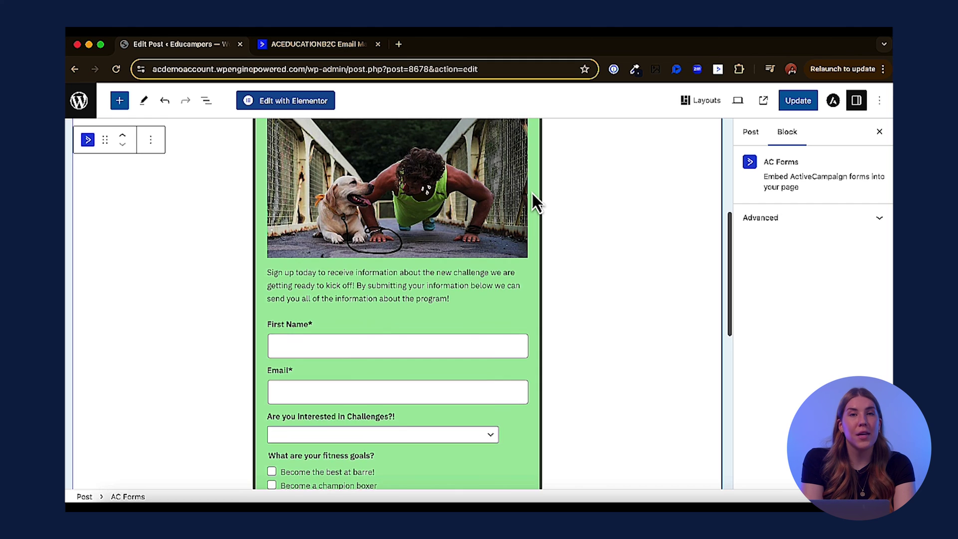
scroll(533, 201, "up", 1)
scroll(533, 194, "up", 2)
scroll(532, 191, "up", 1)
scroll(532, 191, "up", 1)
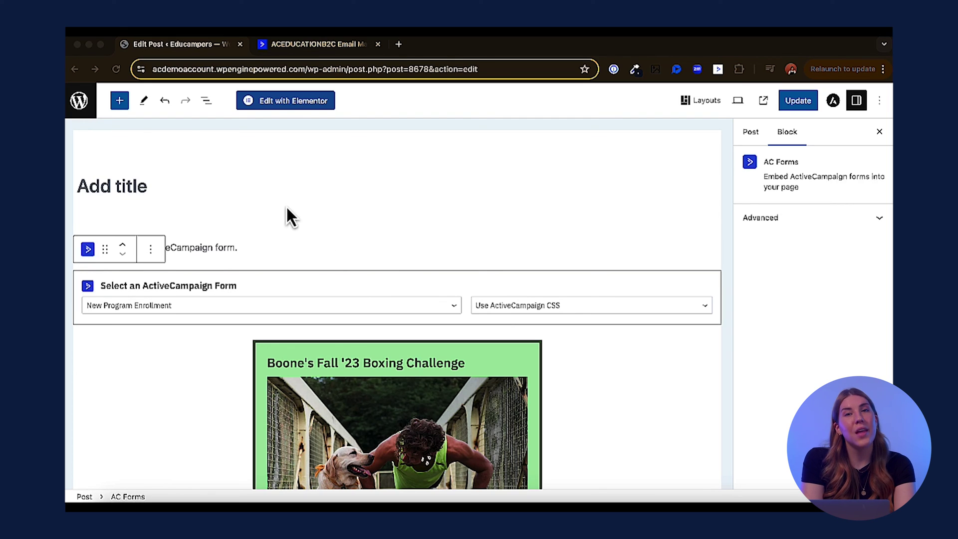
- Leave the post editor without saving and open the ActiveCampaign plugin settings
left_click(78, 103)
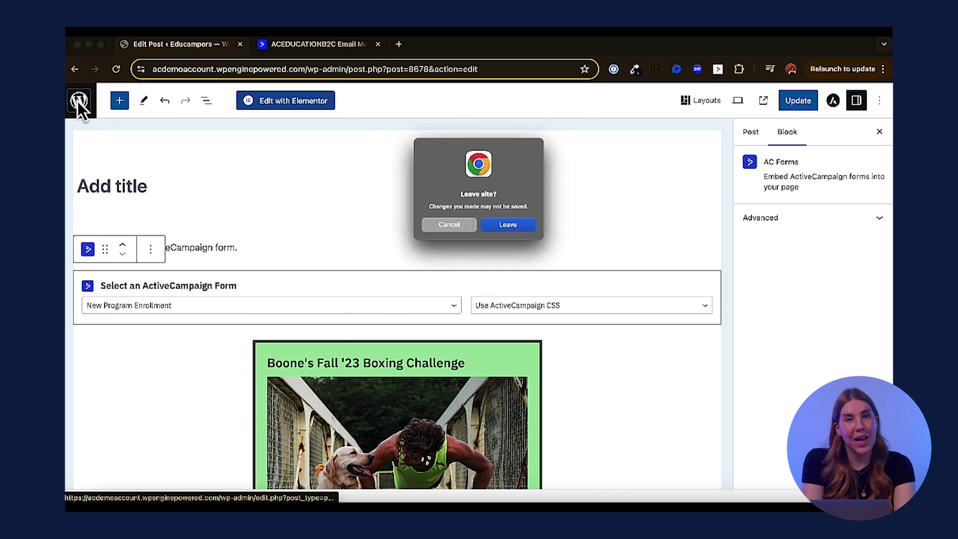
left_click(539, 231)
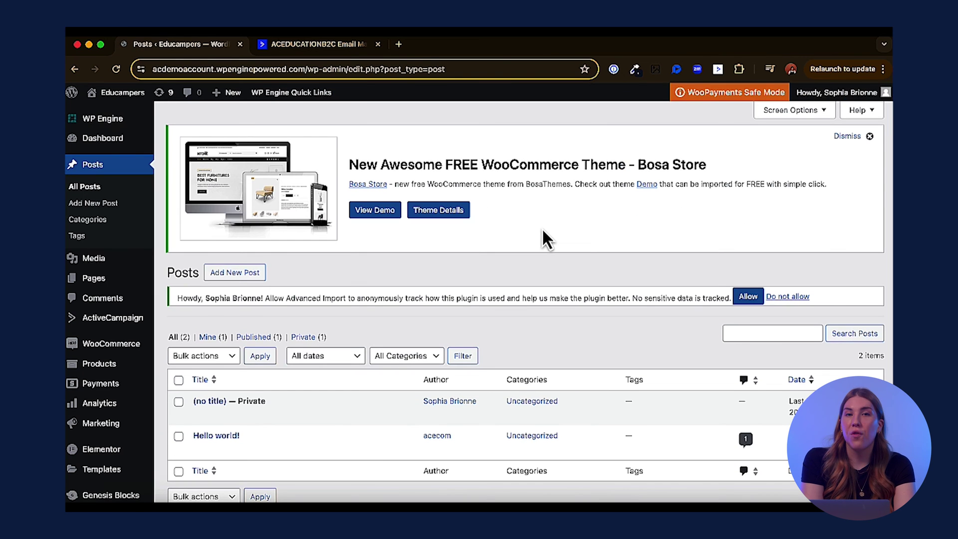
scroll(121, 364, "down", 3)
scroll(118, 360, "down", 1)
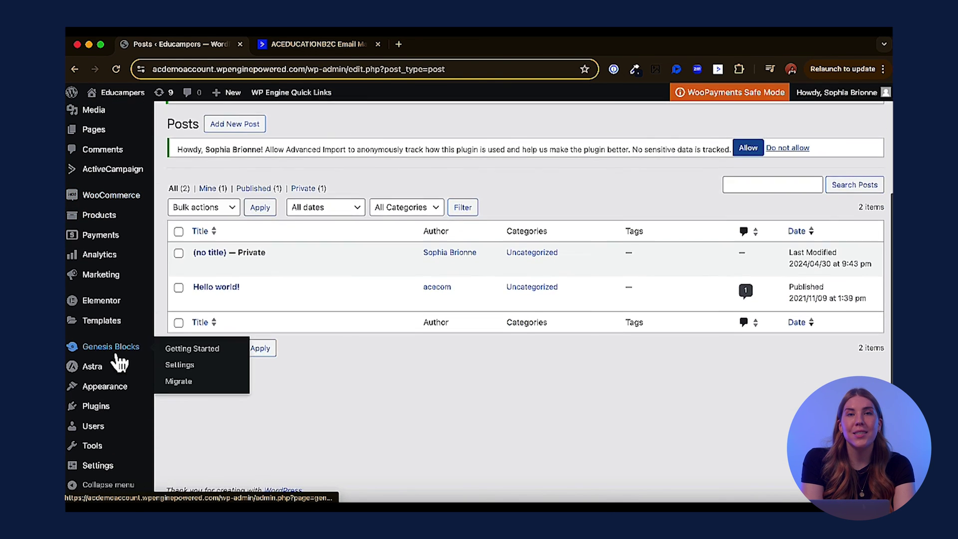
left_click(193, 396)
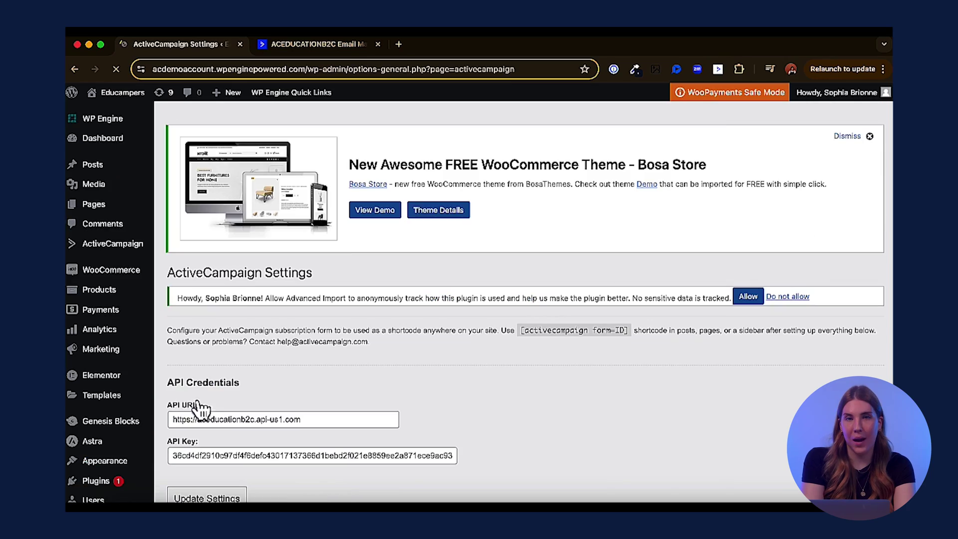
scroll(491, 425, "down", 2)
scroll(491, 424, "down", 2)
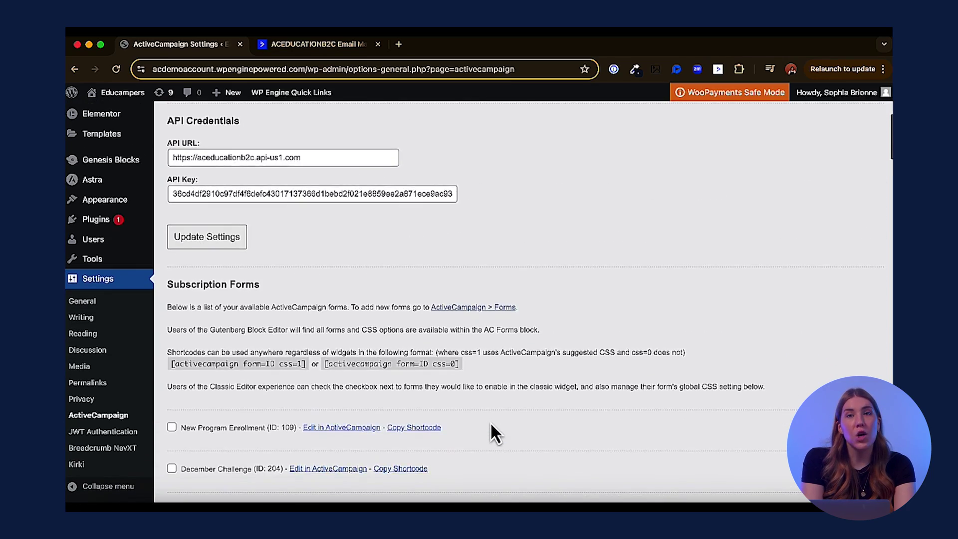
scroll(491, 425, "down", 3)
scroll(491, 426, "down", 2)
scroll(491, 425, "down", 2)
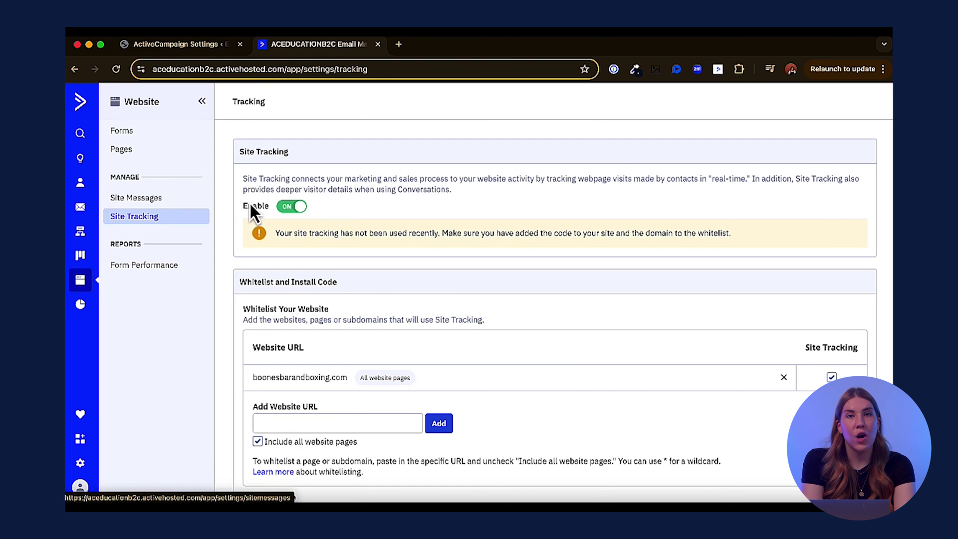
scroll(281, 213, "down", 4)
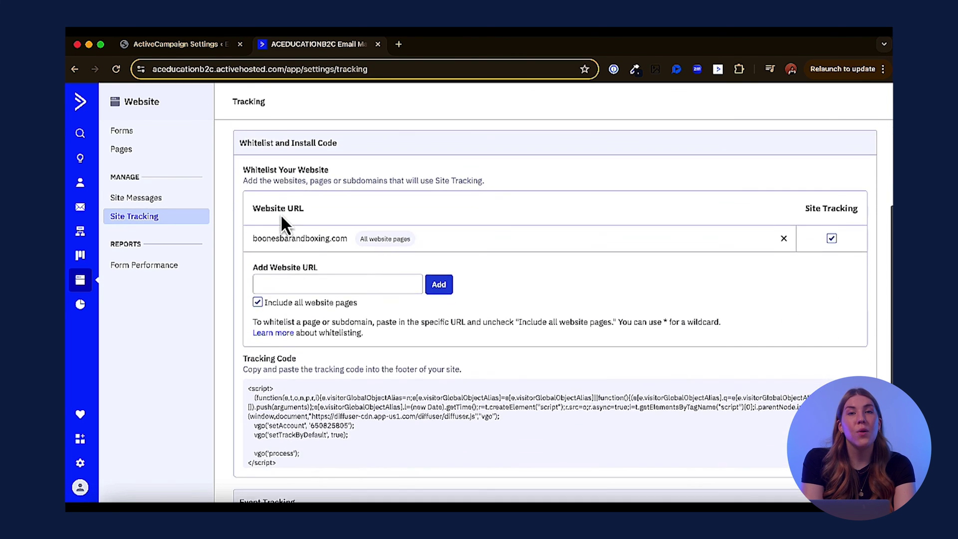